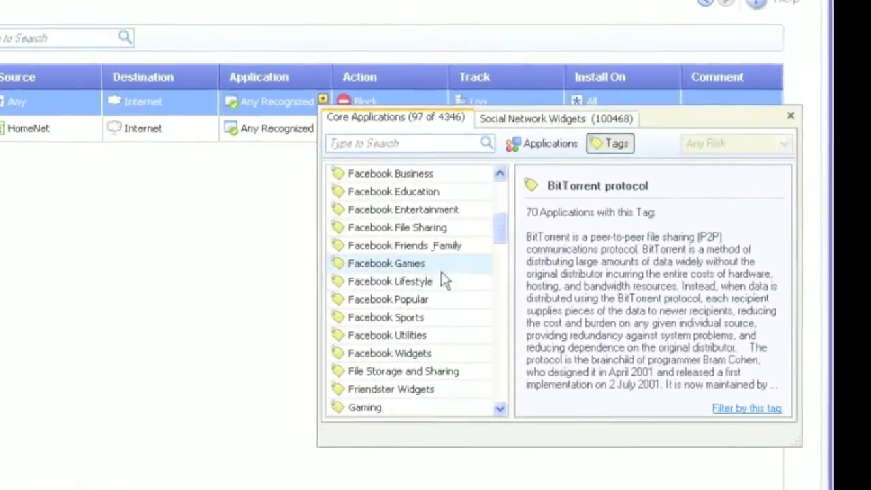
Step: Browse the application event details, then return to the Firewall rule base with gatekeeper listed
click(501, 252)
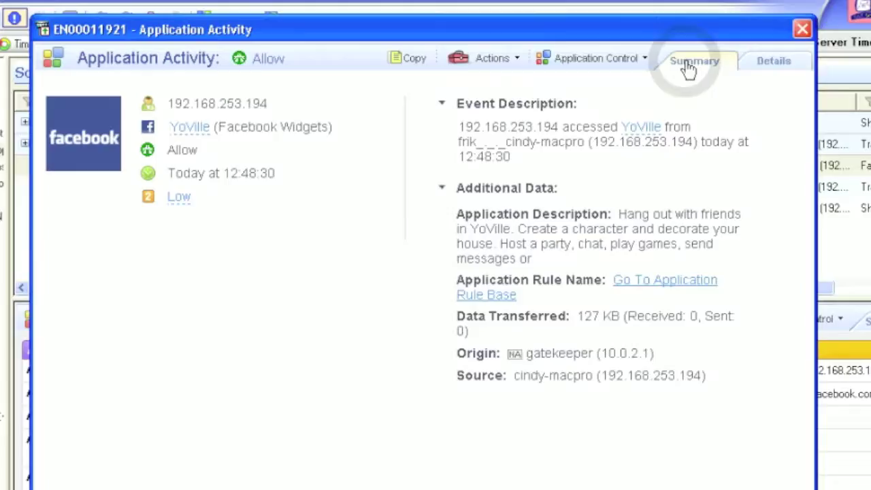
click(775, 61)
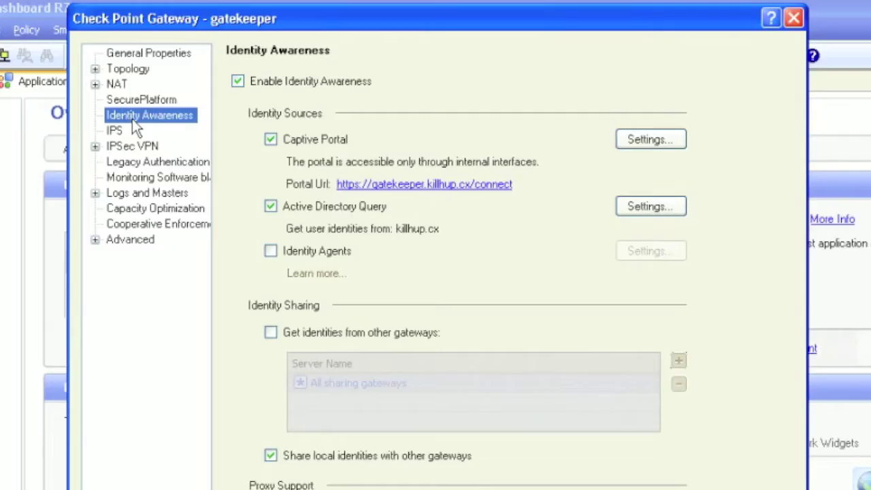
click(652, 207)
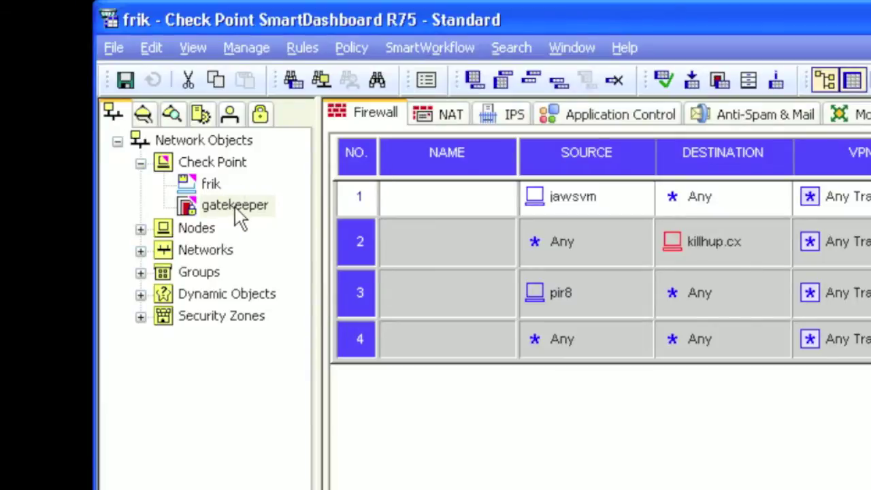
Step: Enable Application Control and Identity Awareness in the gatekeeper gateway's properties
double_click(236, 209)
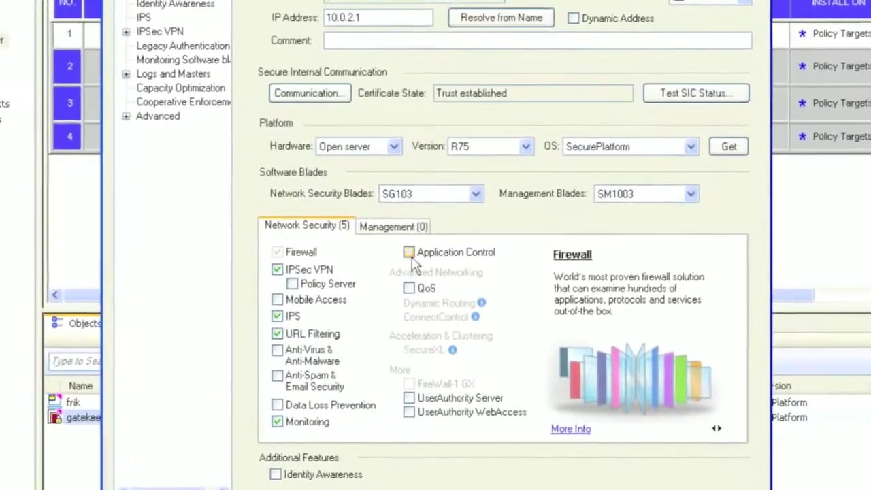
click(408, 253)
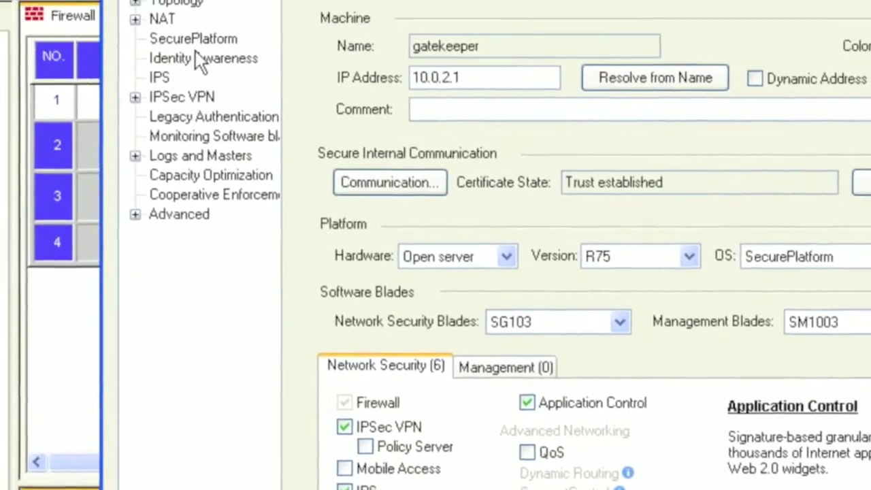
click(203, 59)
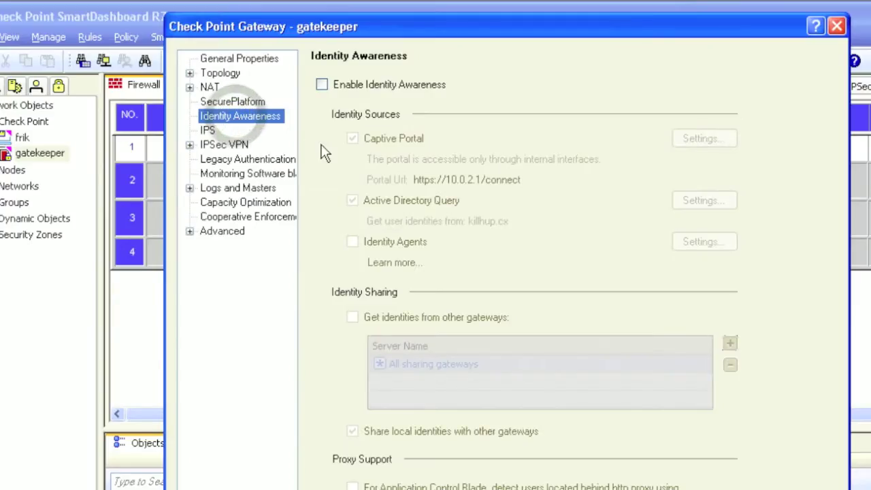
click(323, 84)
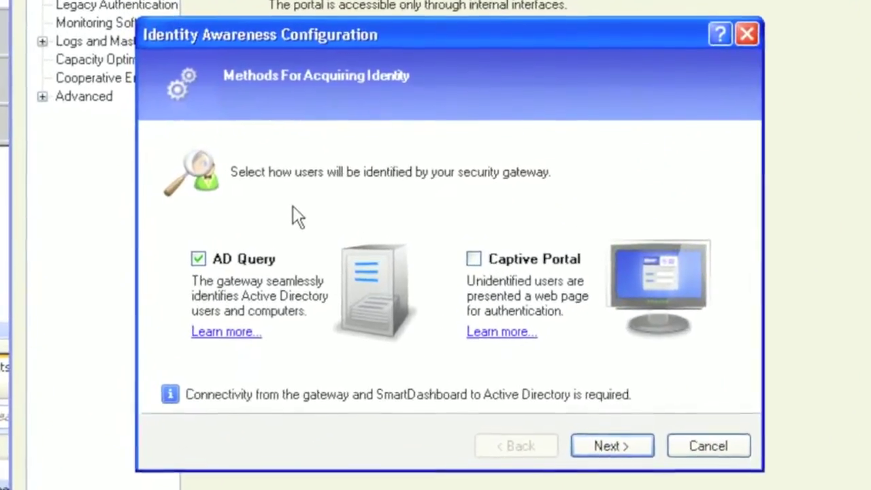
Step: Add Captive Portal and AD Query from killhup.cx, finish the wizard and save gatekeeper
click(486, 260)
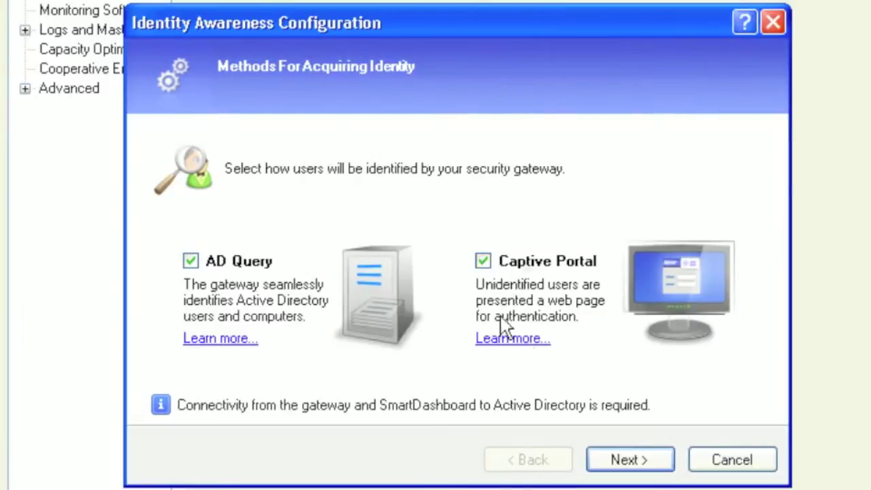
click(630, 461)
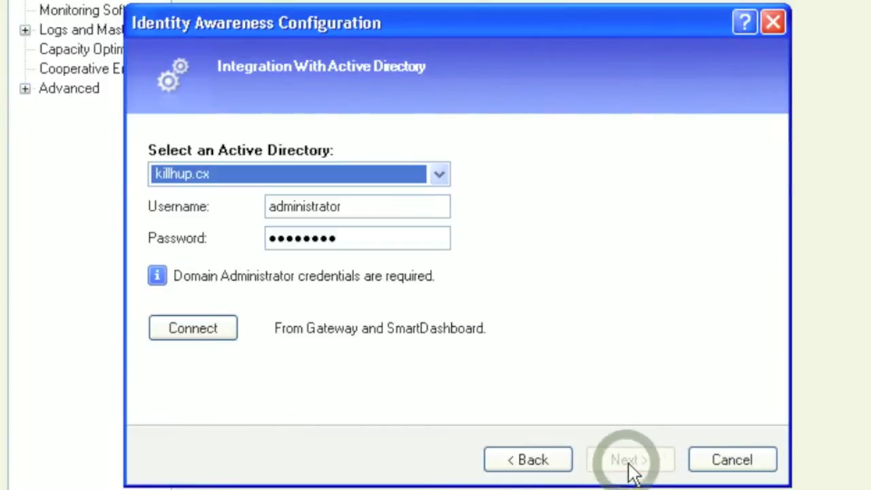
click(192, 329)
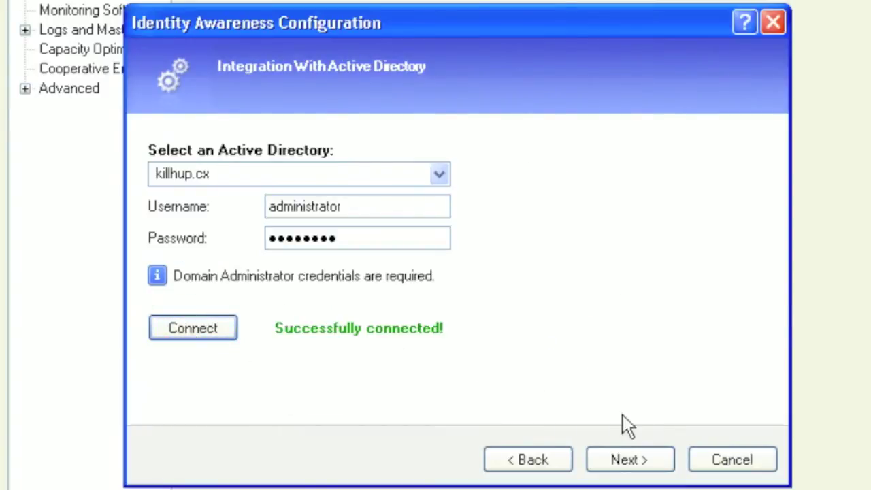
click(629, 461)
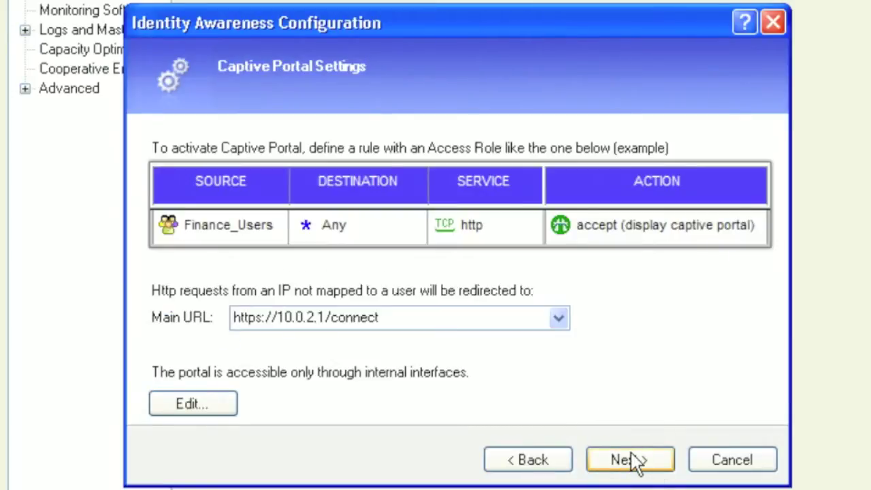
click(635, 461)
click(627, 456)
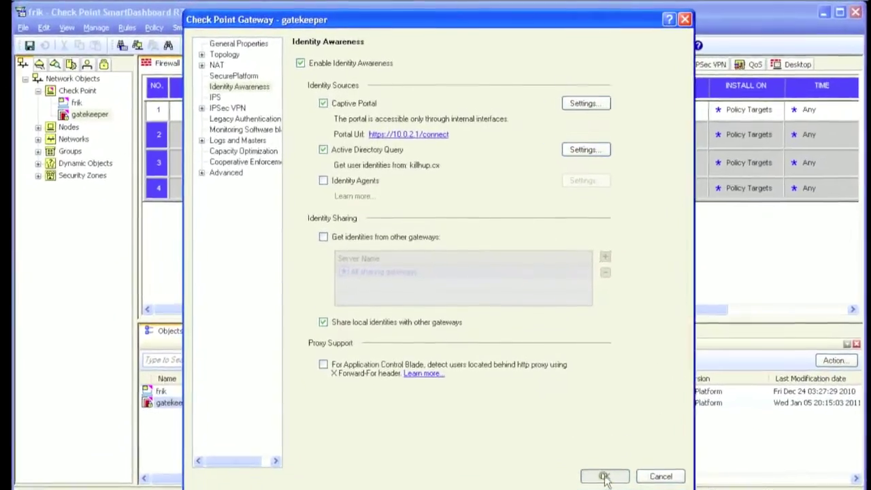
click(605, 477)
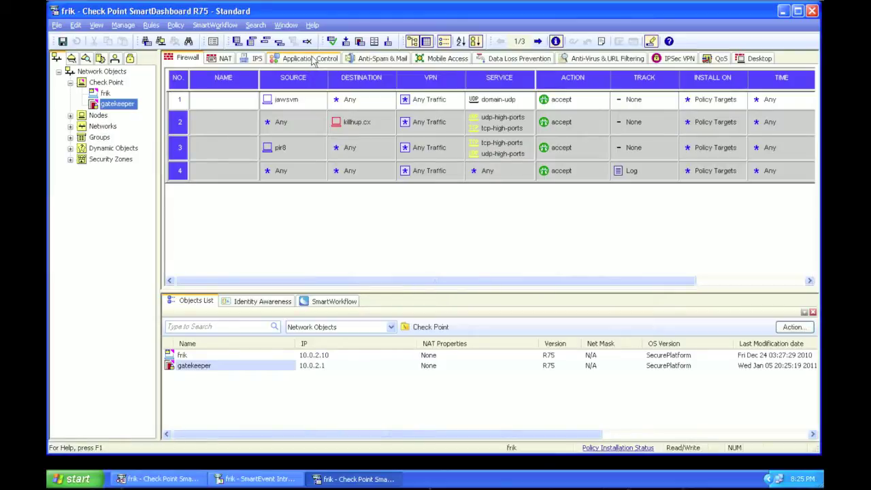
Step: Add a new top Application Control rule with HomeNet as its source
click(312, 59)
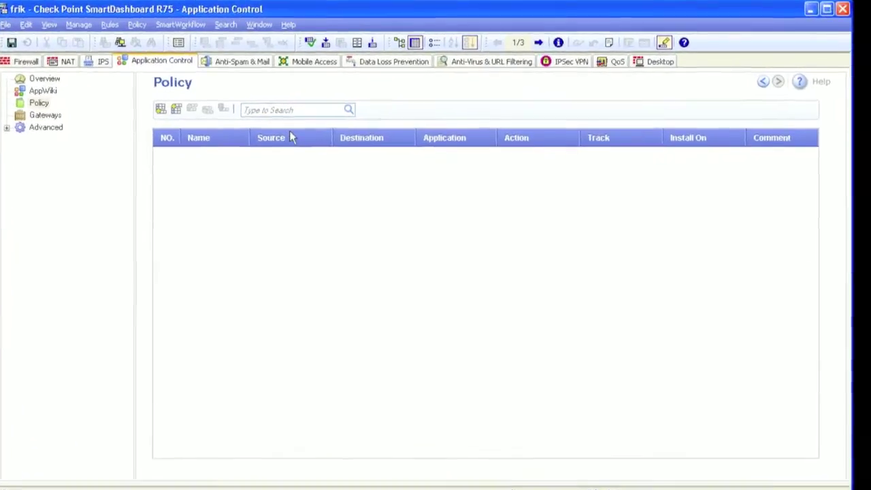
click(116, 123)
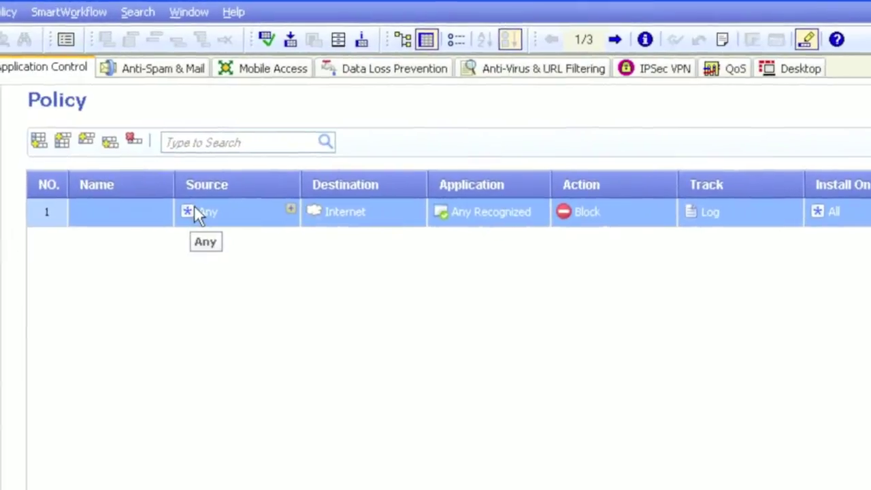
click(266, 202)
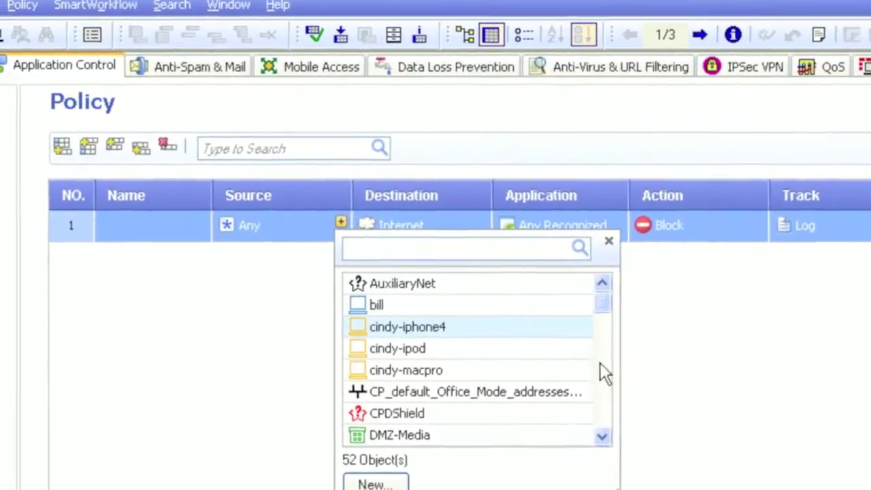
click(566, 357)
click(381, 358)
click(465, 361)
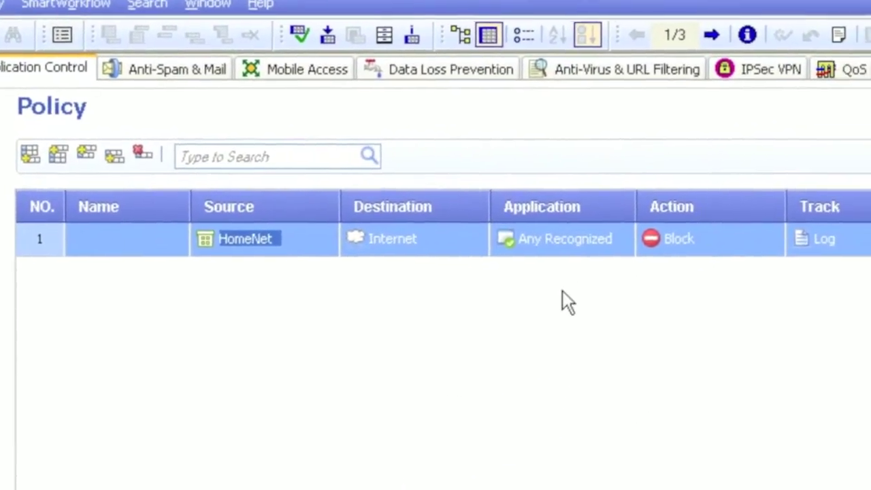
Step: Set the rule's action to Allow, install the policy, and bring up SmartView Tracker
right_click(616, 221)
click(670, 261)
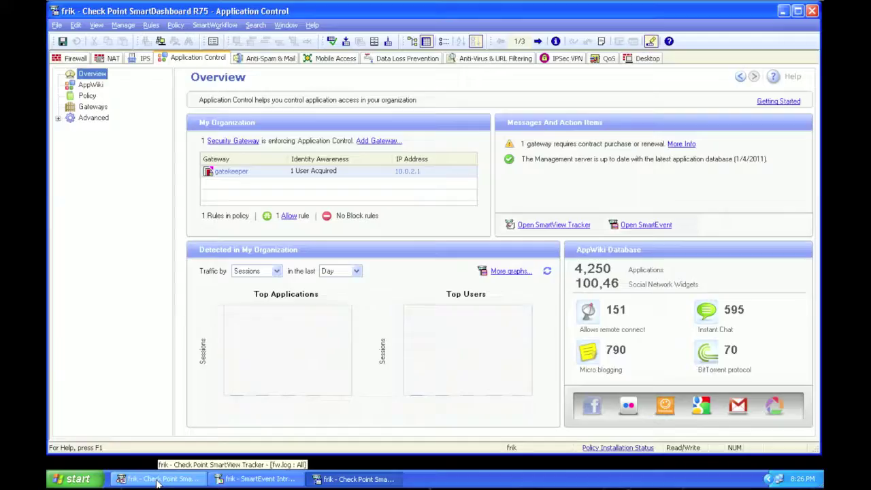
click(157, 480)
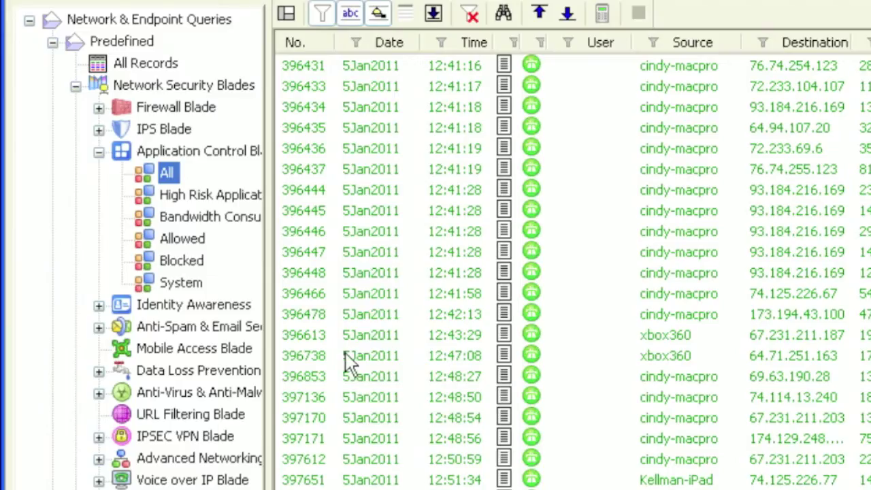
Step: List all Application Control logs and inspect the SSL Protocol record's details
click(169, 173)
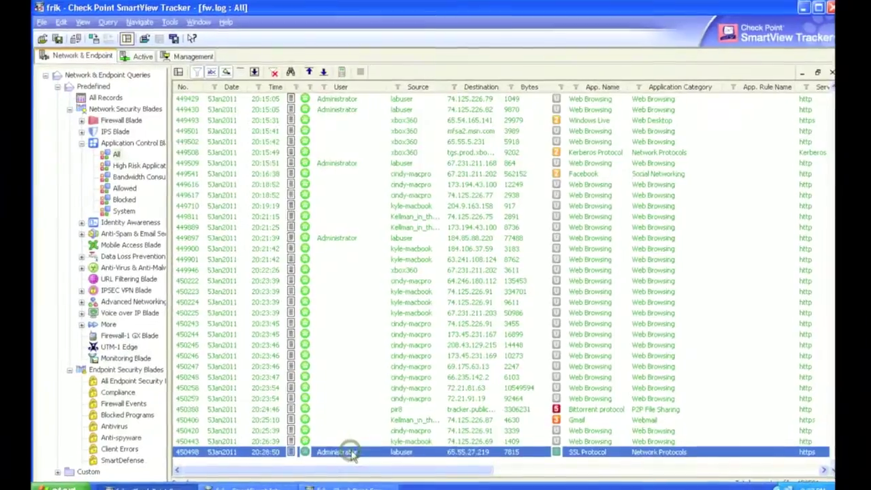
double_click(248, 449)
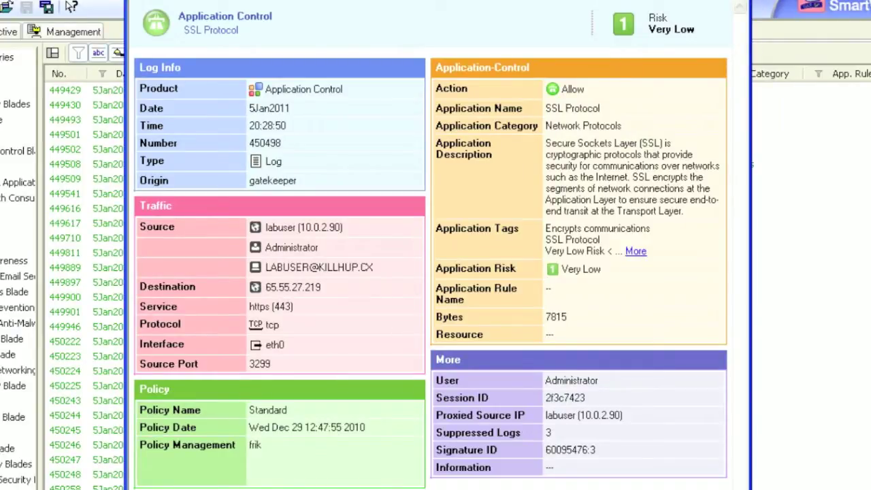
key(Escape)
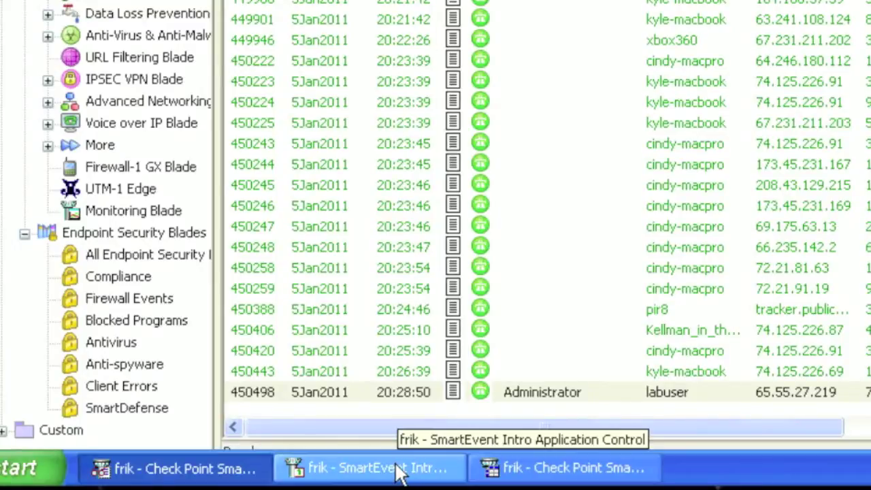
Step: Switch to SmartEvent Intro and open the Jan 05 All Applications events from the timeline
click(398, 469)
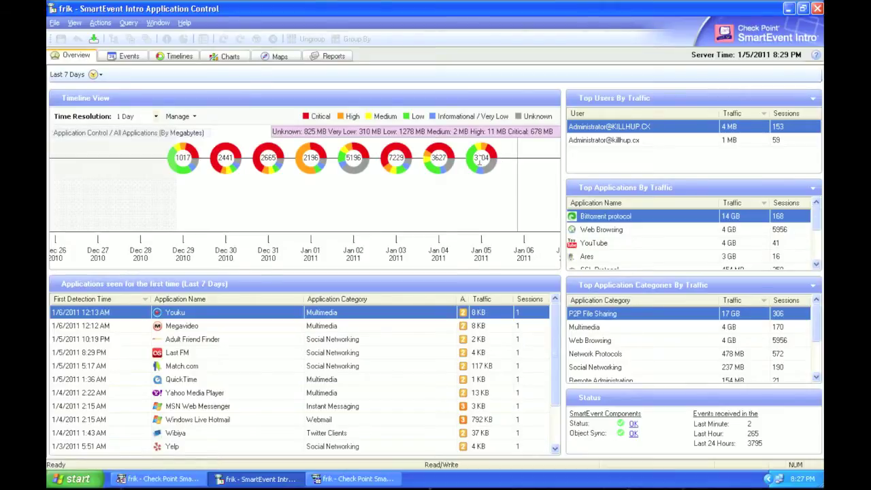
double_click(480, 160)
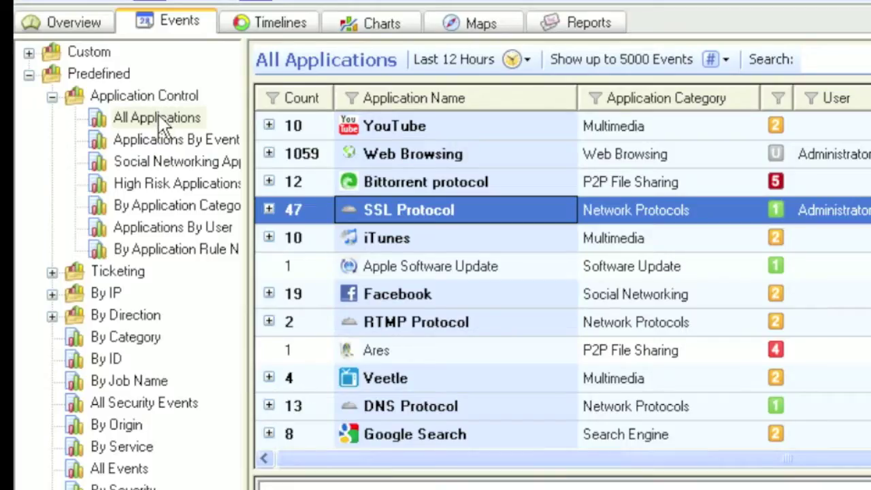
Step: Save the All Applications query as 'Kids' in the Custom folder
right_click(158, 117)
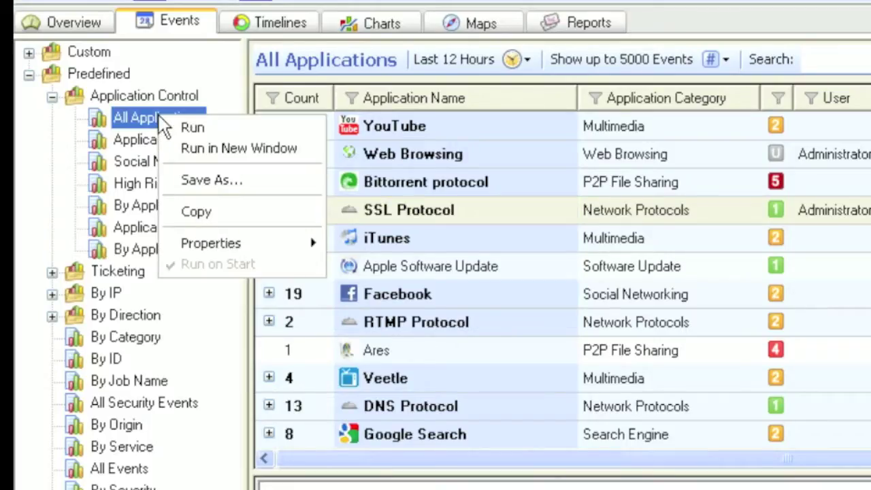
click(210, 180)
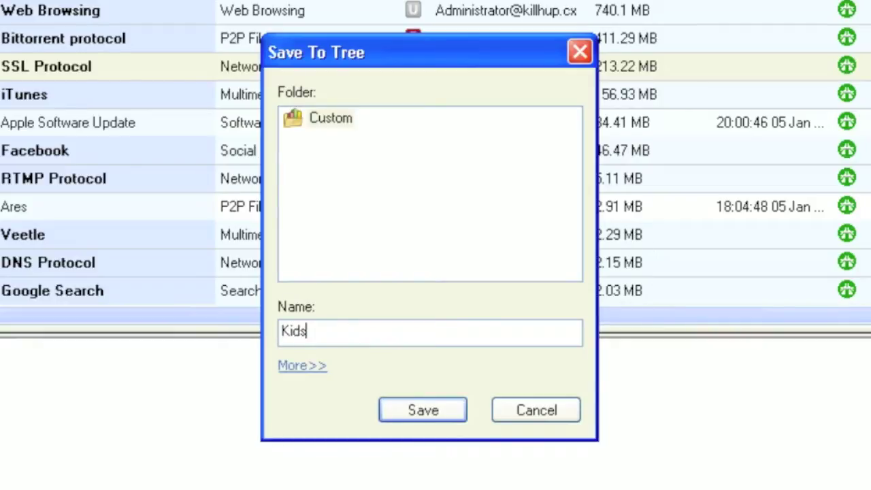
click(422, 411)
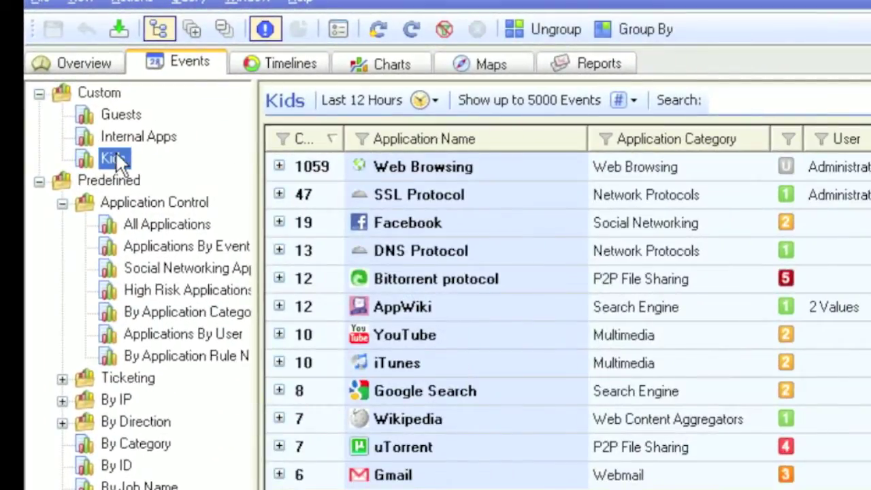
right_click(116, 160)
Step: Add kyle-hackintosh, kyle-ipod and kyle-macbook to the Kids query's source filter
mouse_move(217, 346)
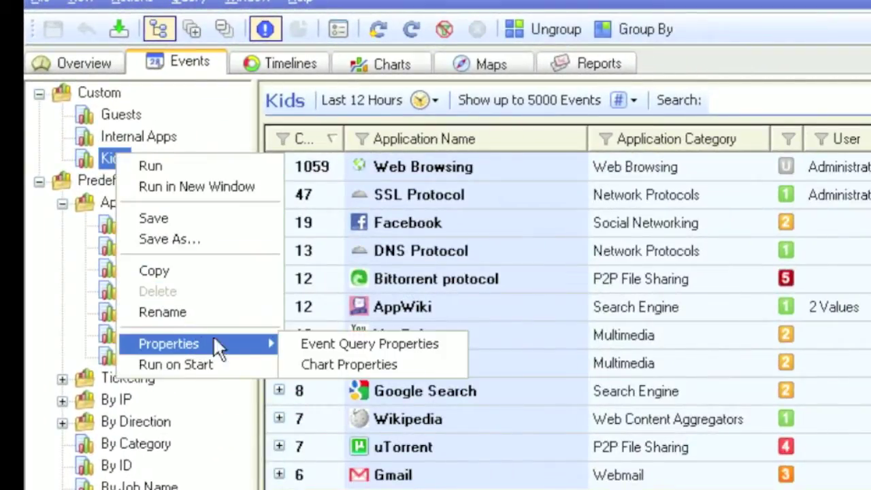
click(334, 347)
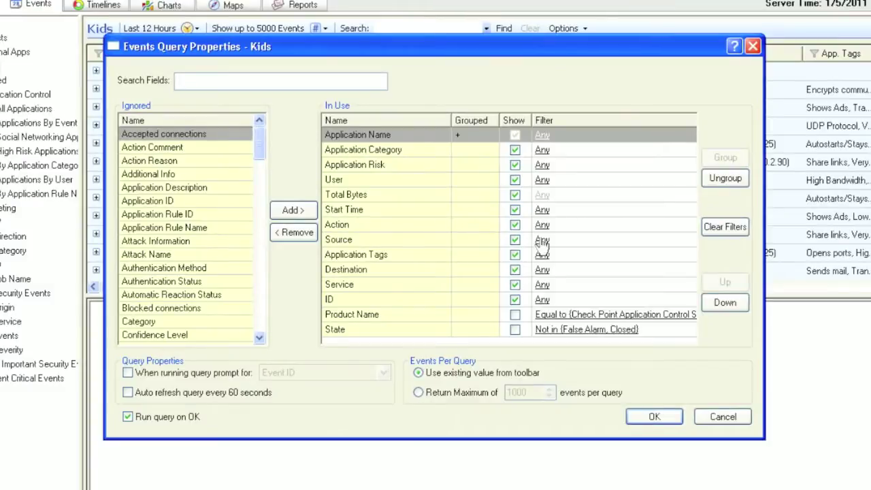
click(542, 240)
scroll(355, 250, down, 5)
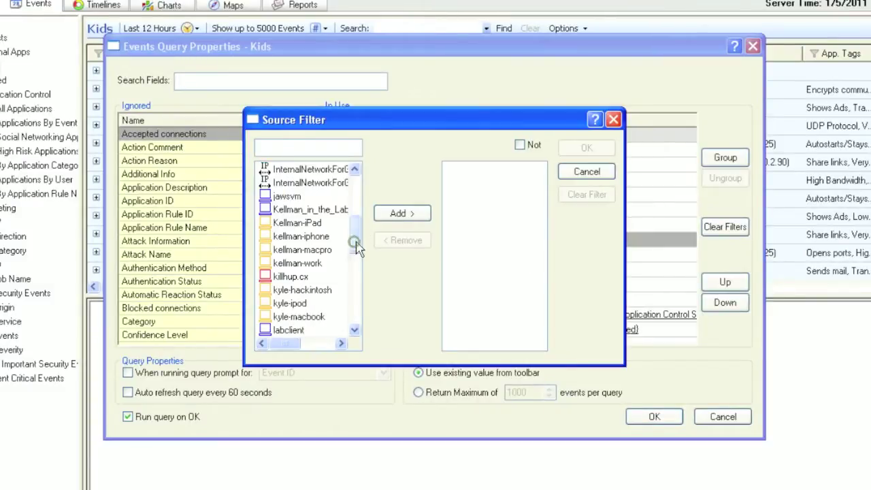
click(303, 289)
click(401, 213)
click(303, 290)
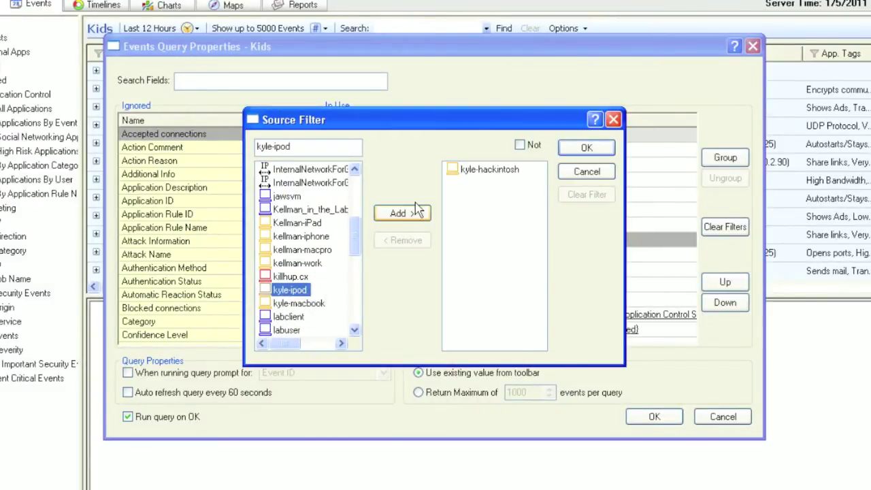
click(401, 213)
click(303, 290)
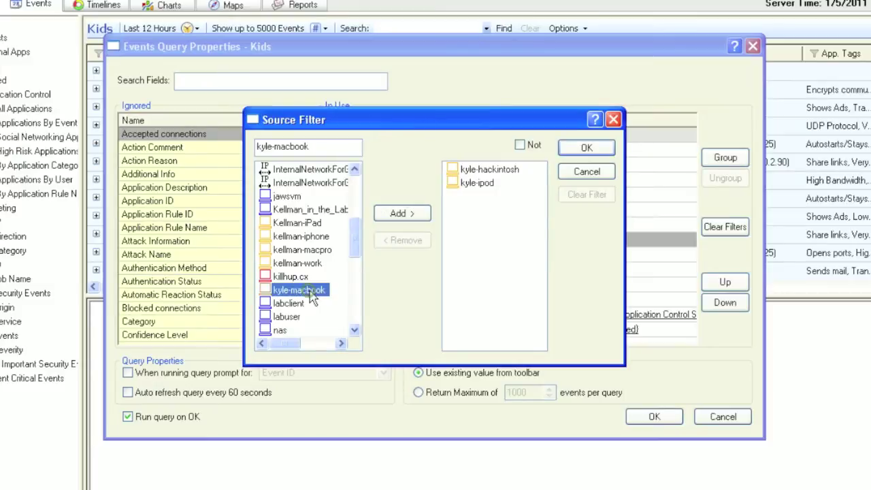
click(414, 214)
Step: Add taylor-mac and taylor-rim to the filter, then save and rerun the Kids query
click(355, 304)
click(293, 317)
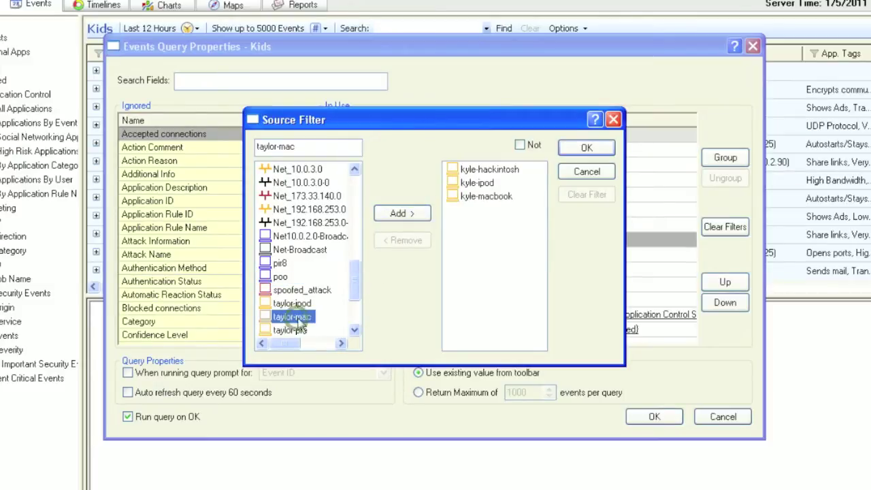
click(402, 214)
scroll(303, 286, down, 1)
click(293, 304)
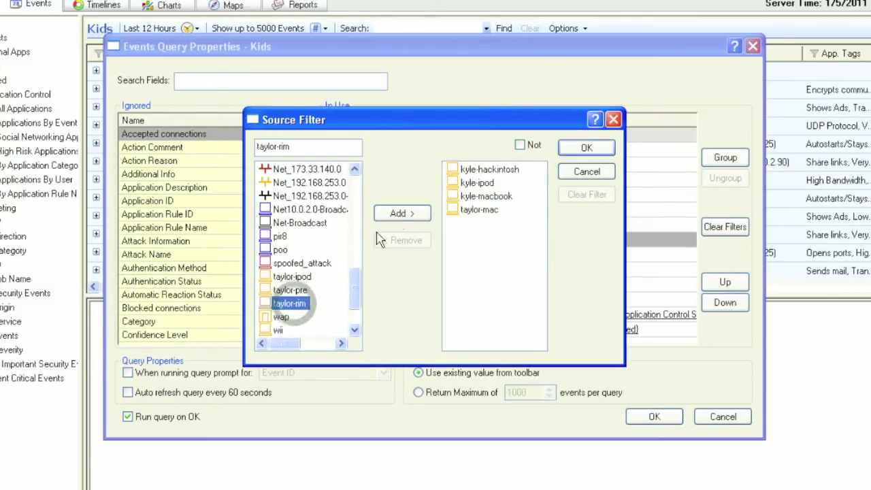
click(401, 213)
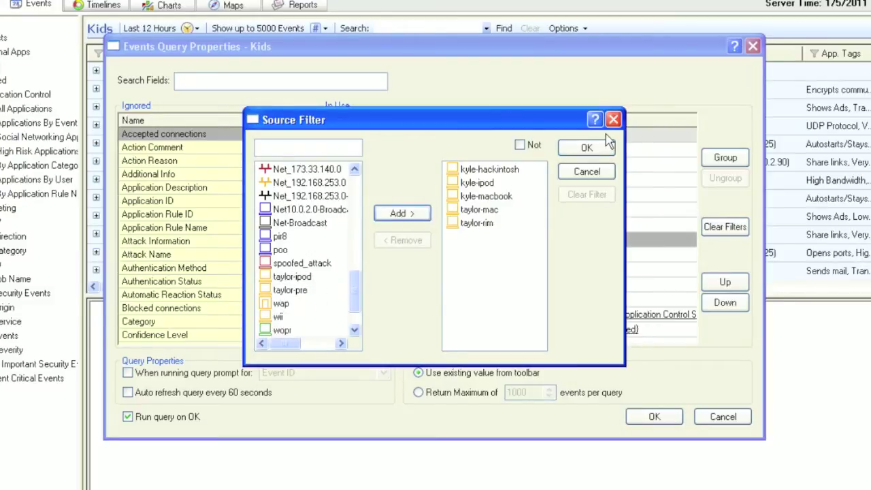
click(587, 148)
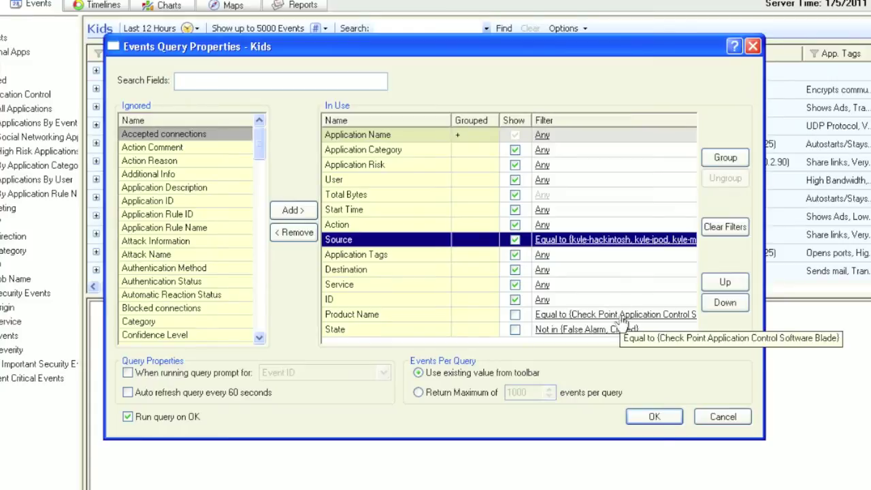
click(544, 181)
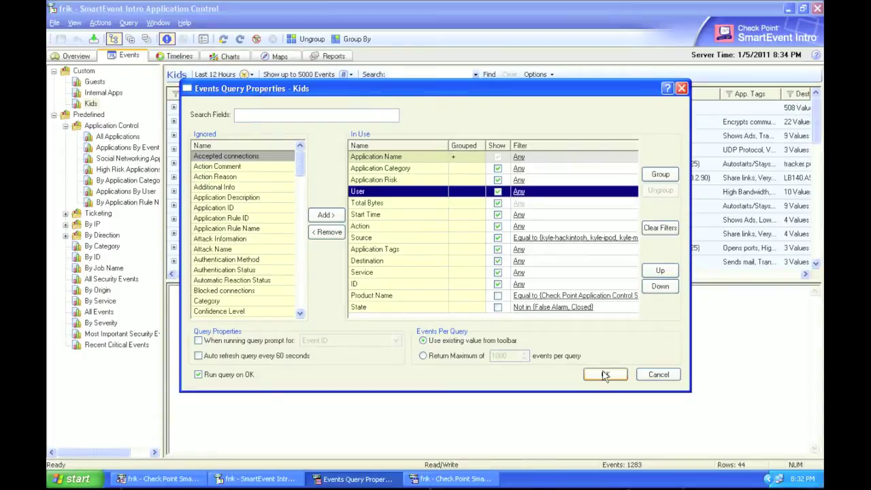
click(653, 417)
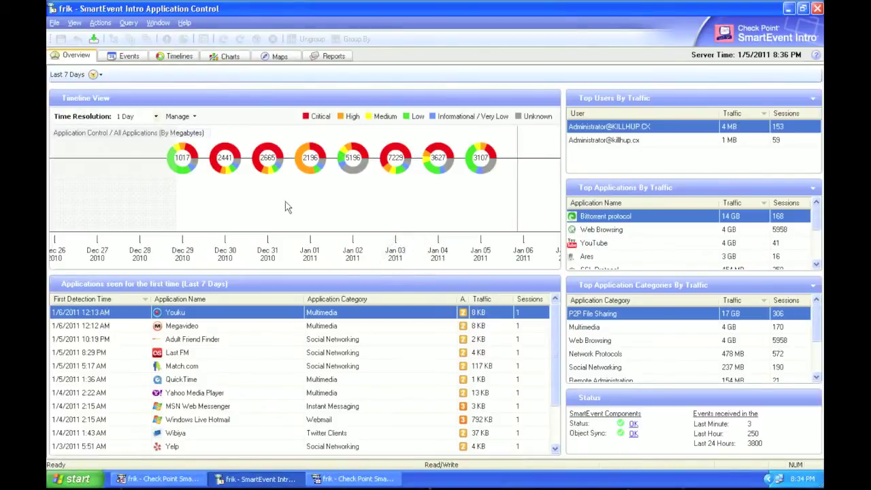
Step: Add the Custom Kids query as a timeline line and set Time Resolution to 15 Minutes
right_click(172, 198)
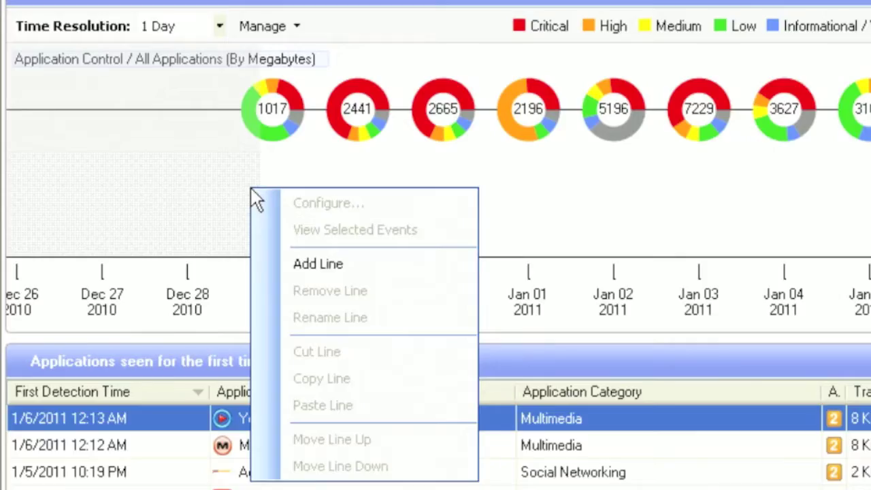
click(331, 269)
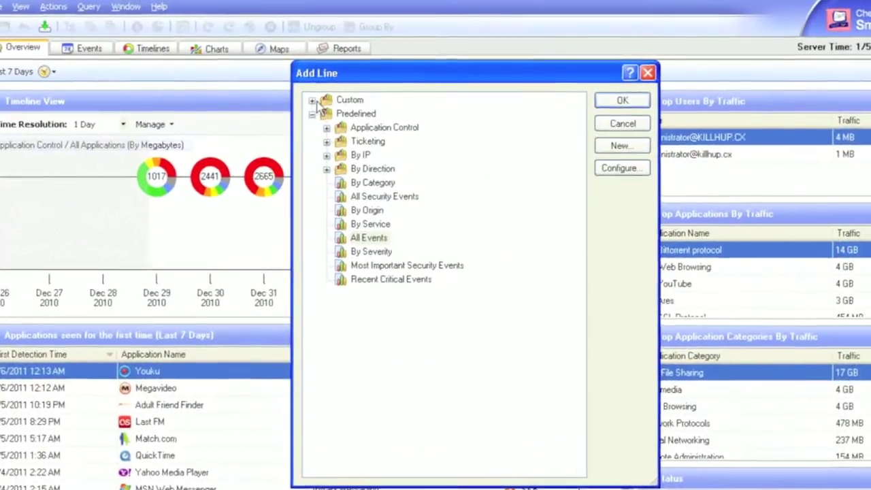
click(313, 100)
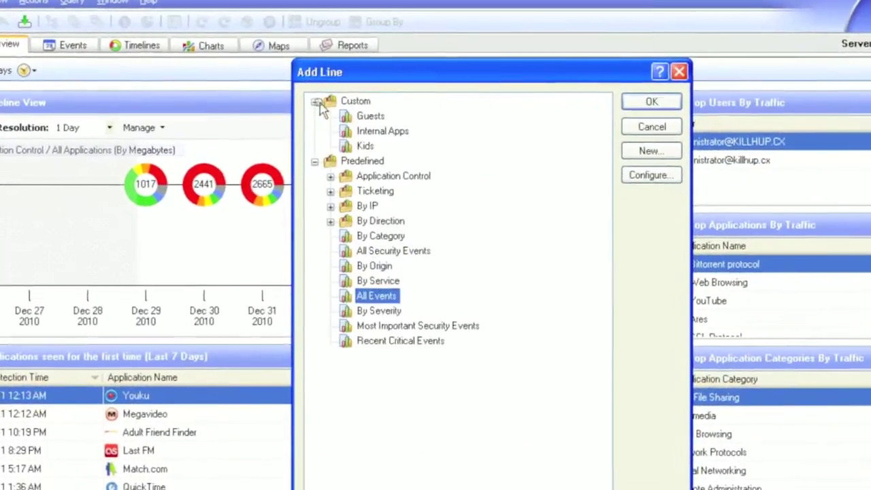
click(359, 142)
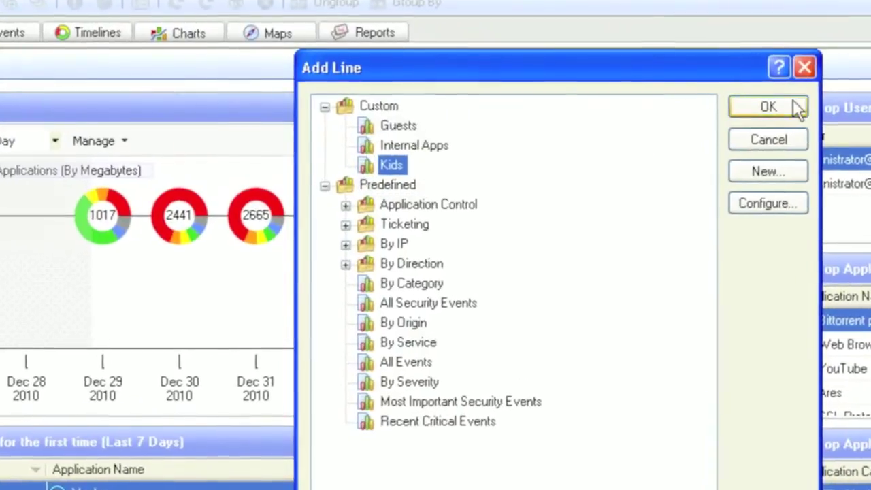
click(739, 106)
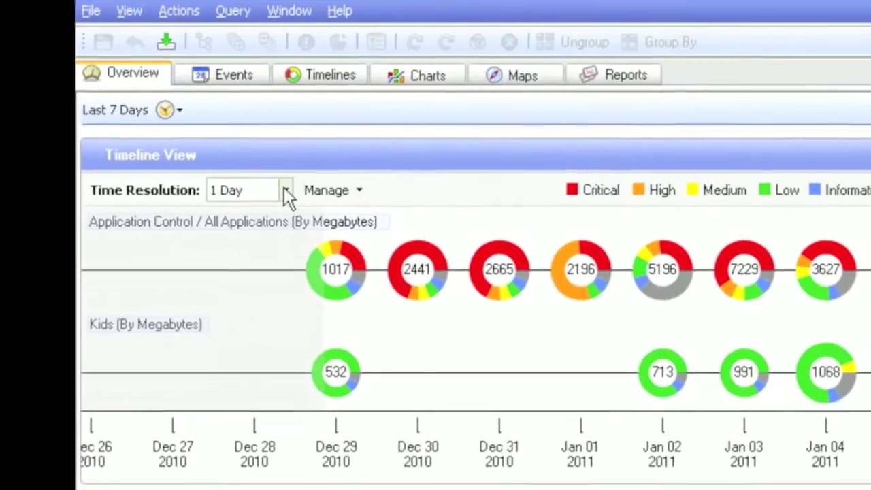
click(286, 191)
click(245, 229)
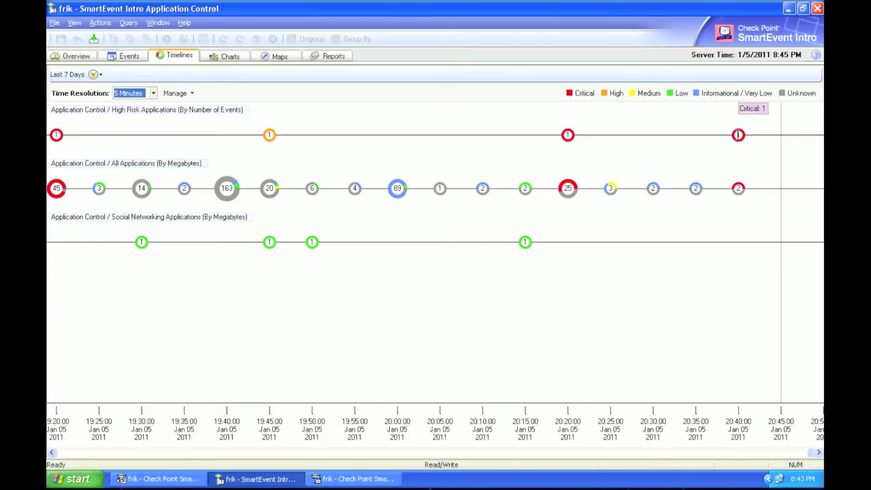
Step: Open the critical Tor event's Summary and jump to its Application Control rule base
double_click(739, 135)
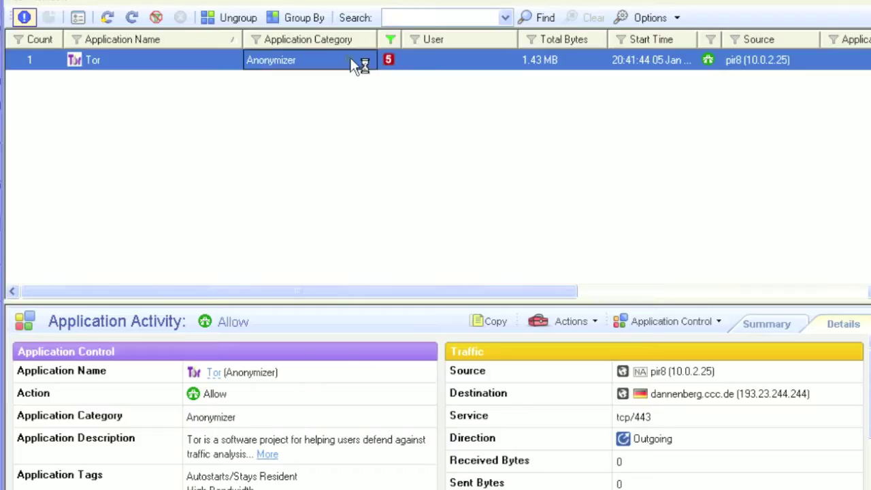
double_click(374, 79)
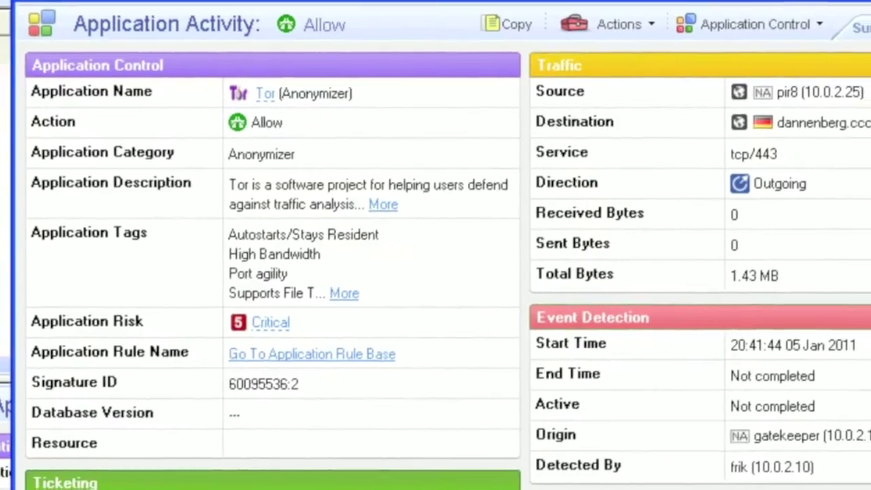
click(863, 26)
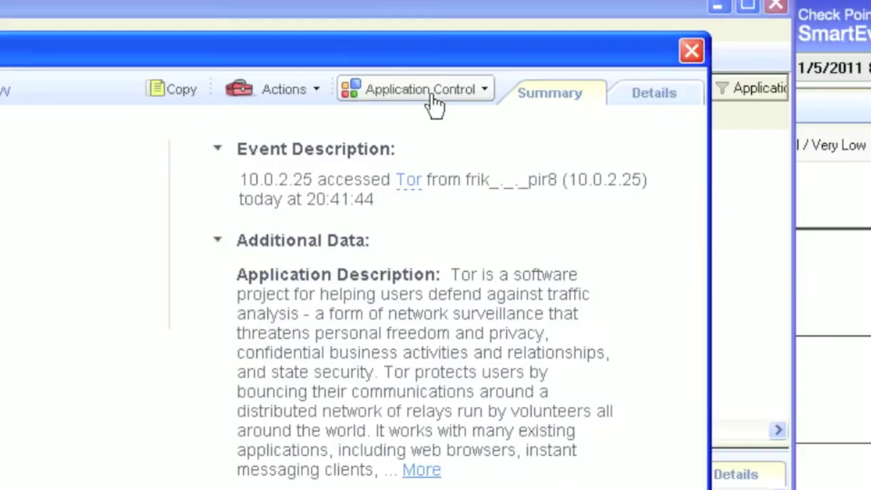
click(439, 94)
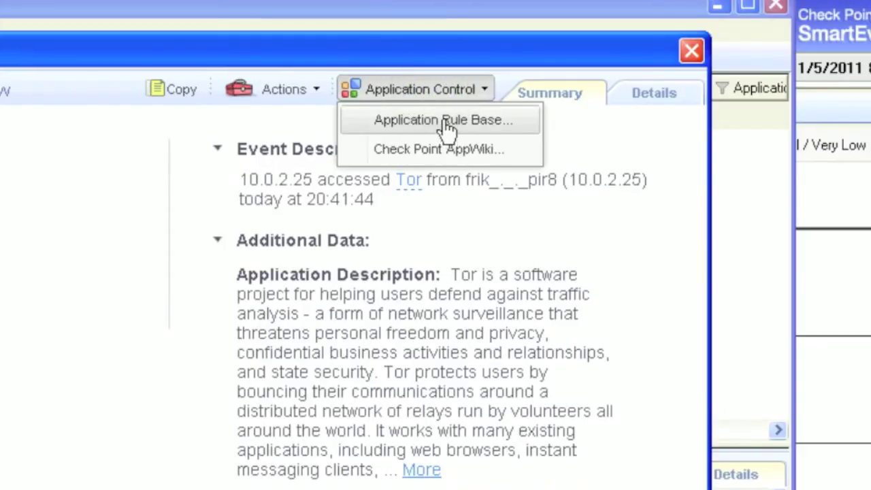
click(447, 123)
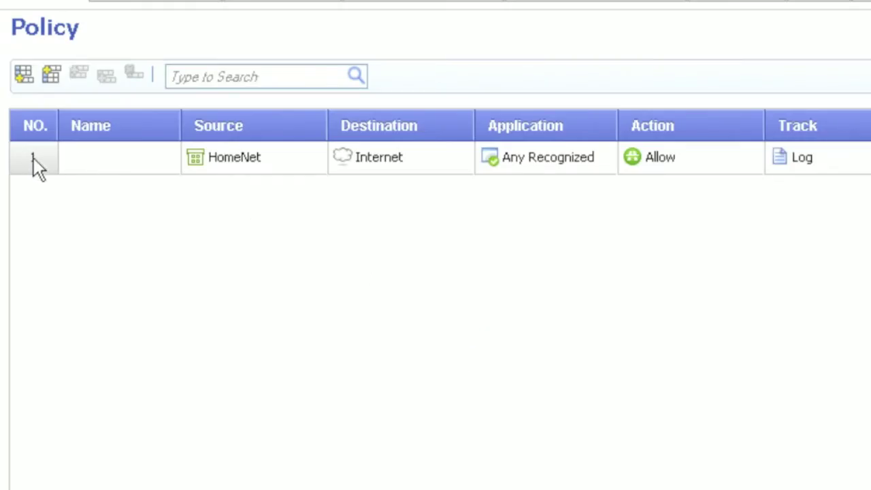
Step: Insert a new rule above the HomeNet allow rule that blocks the Tor application
right_click(34, 157)
click(101, 175)
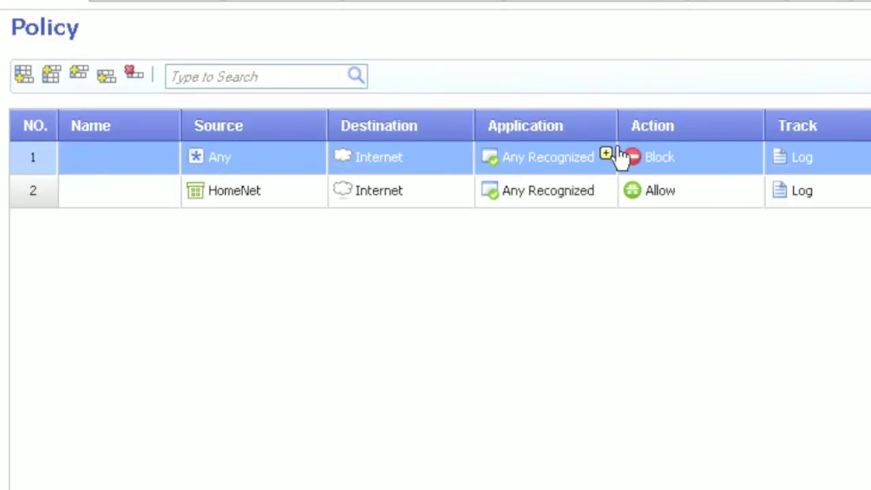
click(604, 155)
text(t)
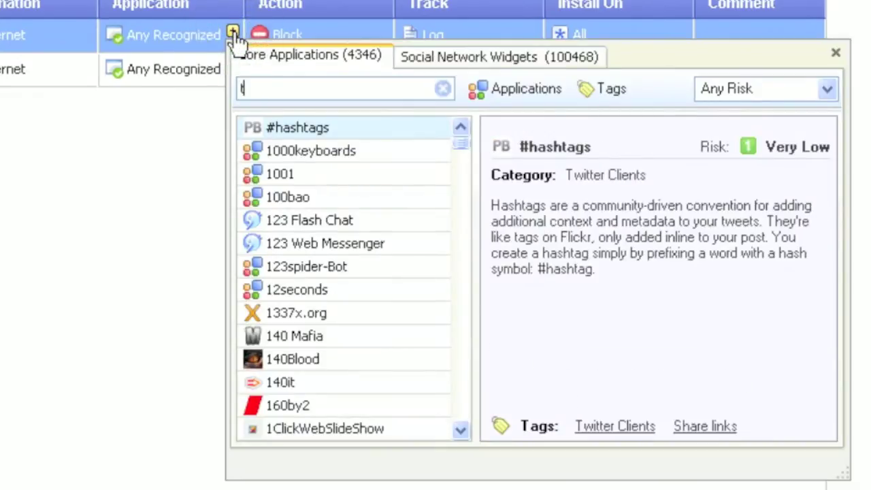
text(or)
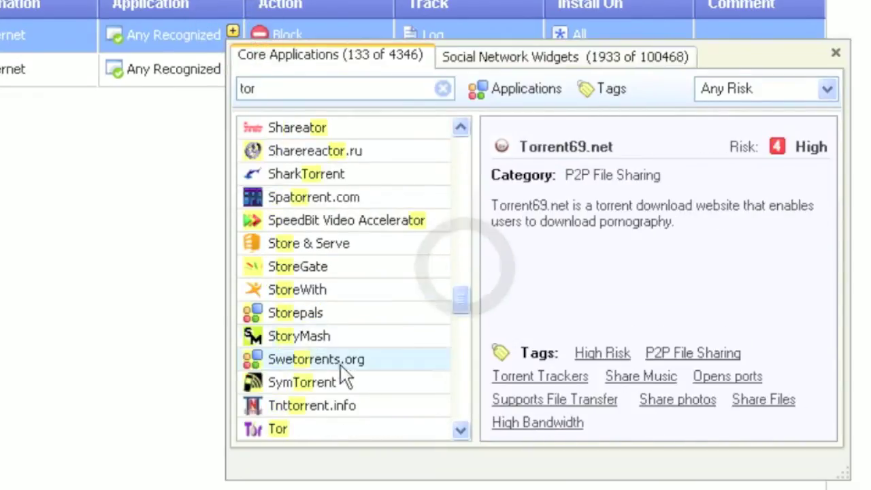
click(277, 430)
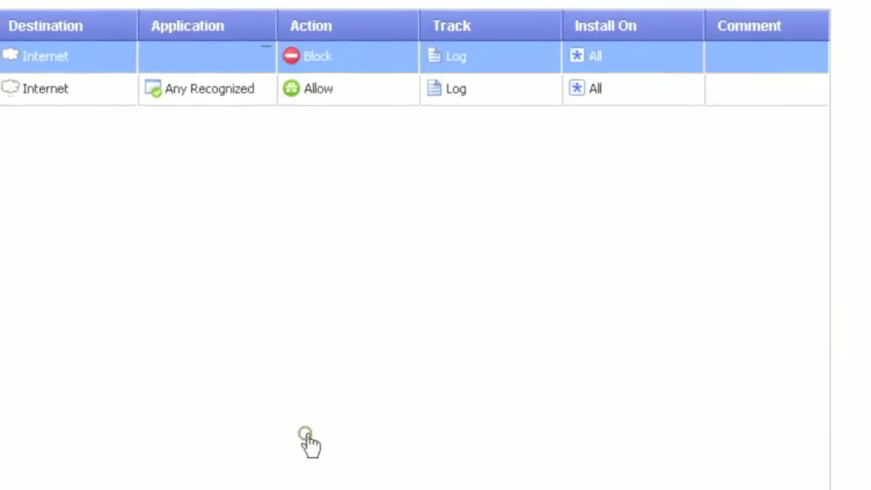
click(523, 145)
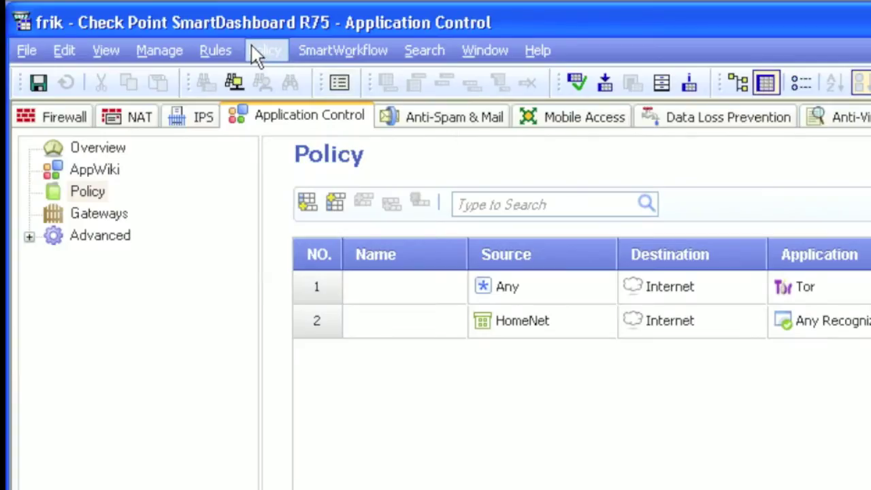
Step: Install the updated policy on the gatekeeper gateway, then start Tor in Vidalia to test the block
click(253, 50)
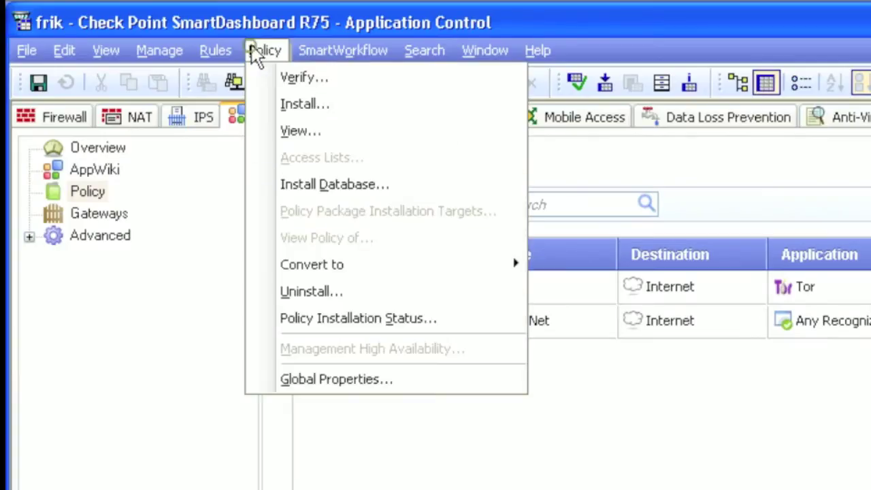
click(284, 107)
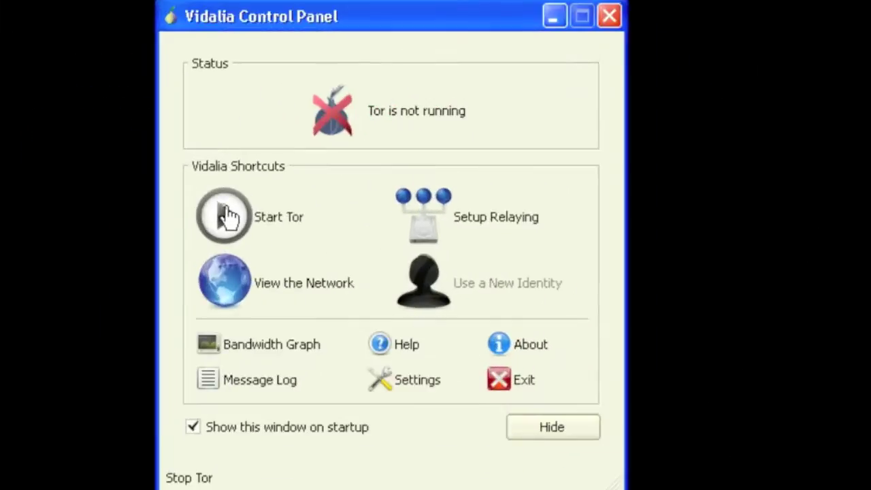
click(224, 215)
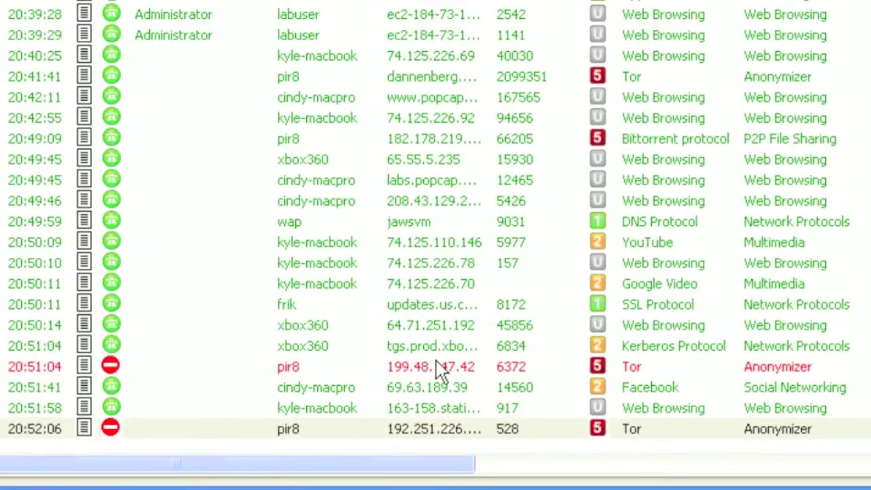
Step: Open the details of the red Tor drop log entry from pir8
double_click(433, 367)
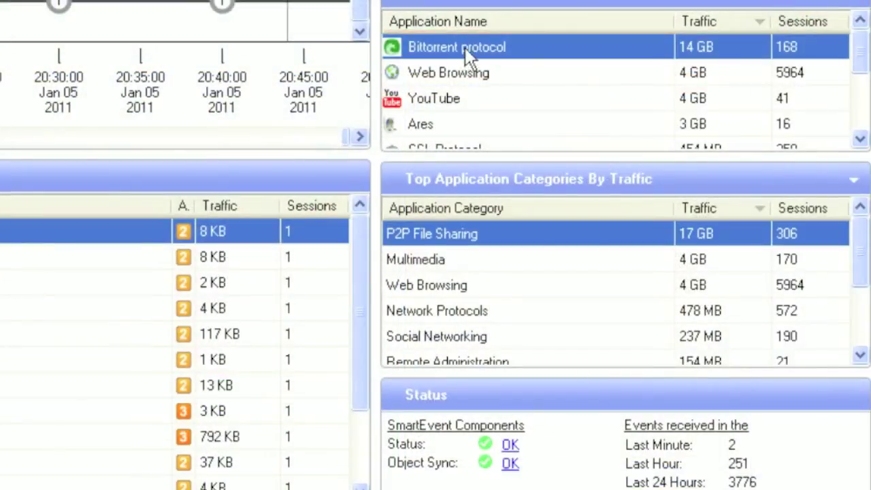
mouse_move(450, 99)
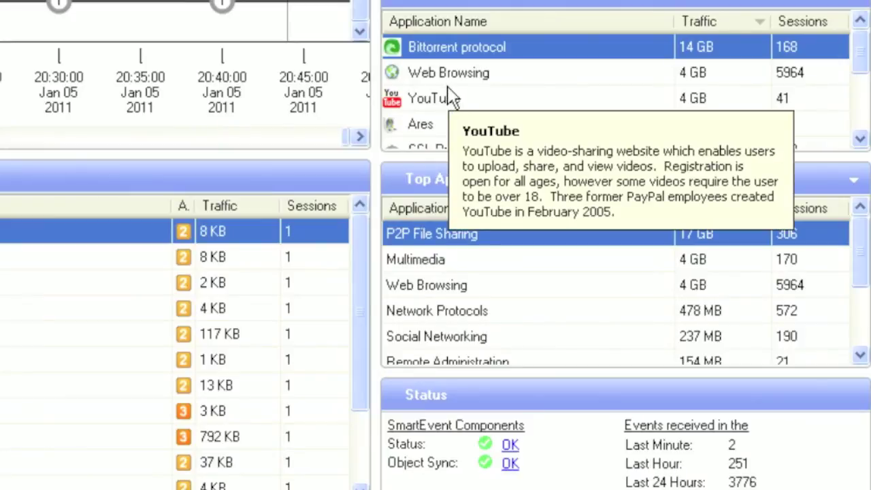